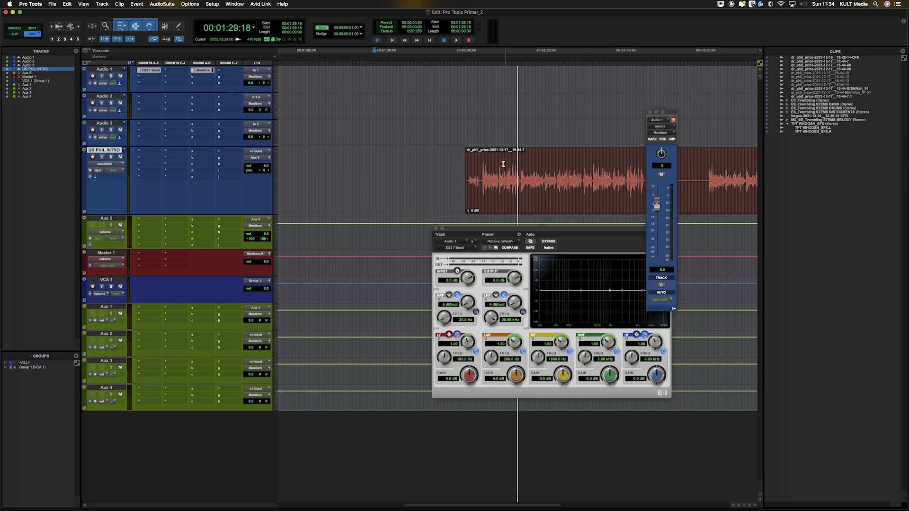
Step: Play the intro clip from 00:02:10:00 and solo its track
left_click(503, 164)
left_click(516, 170)
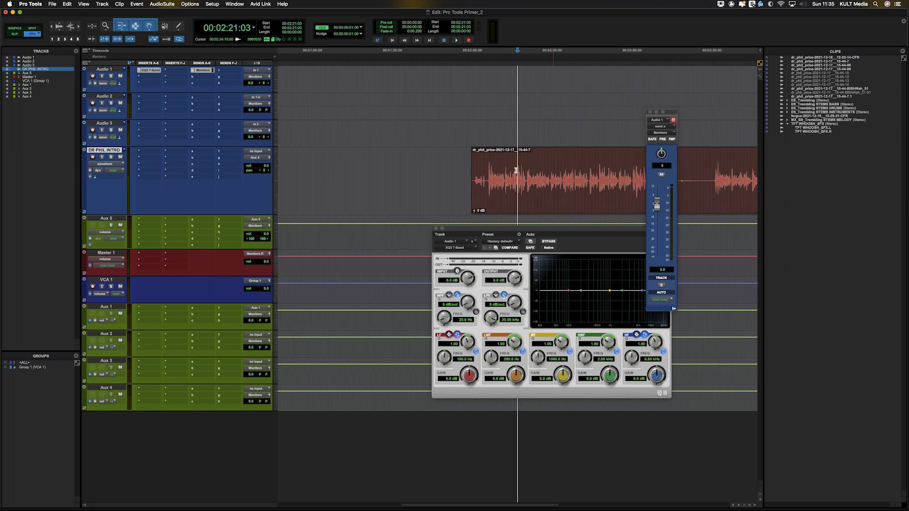
left_click(488, 171)
key("space")
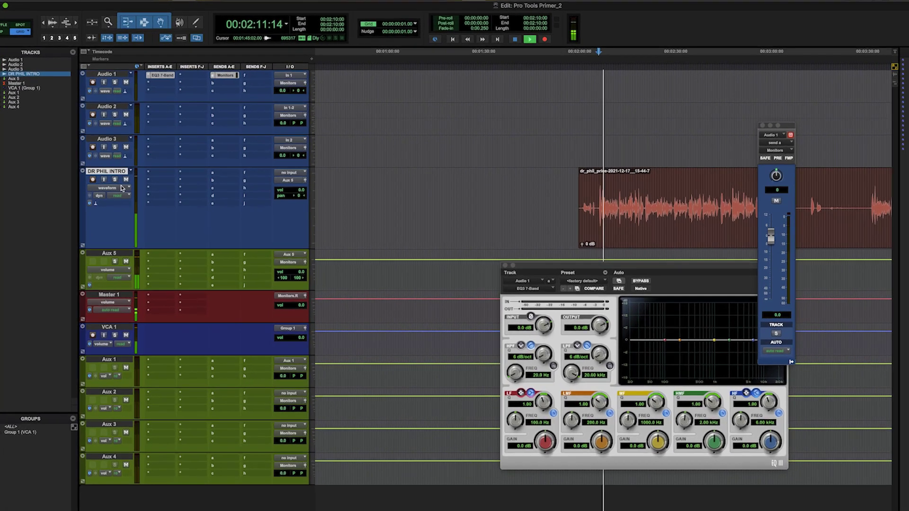
left_click(116, 180)
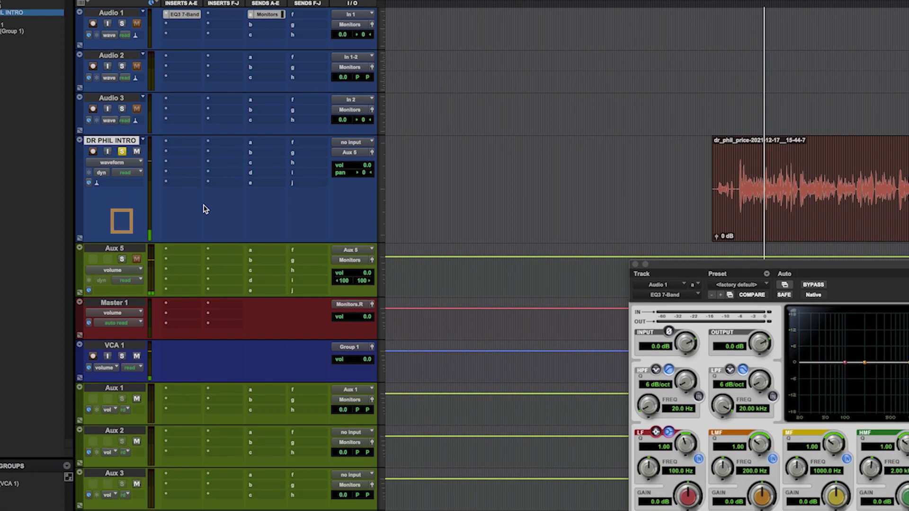
Step: Switch to the Mix window and turn solo safe off and back on for Aux 1
key("super+equal")
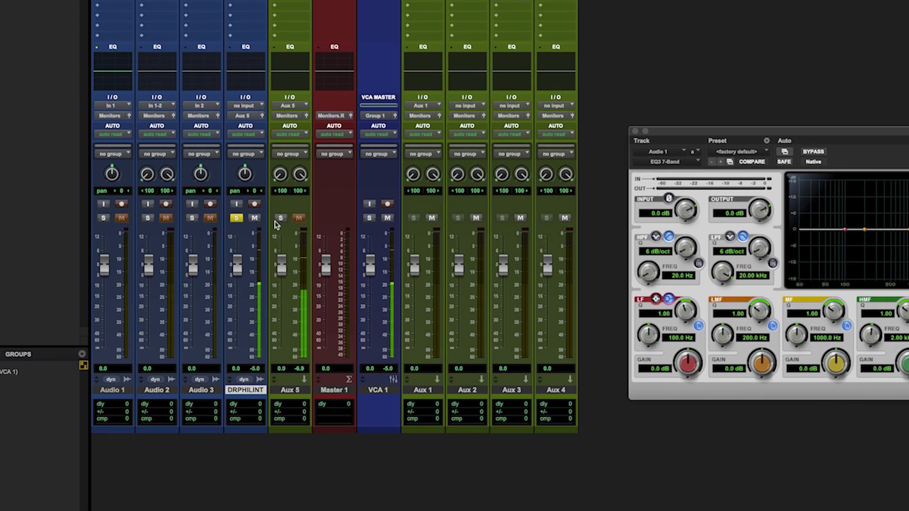
left_click(415, 218, "super")
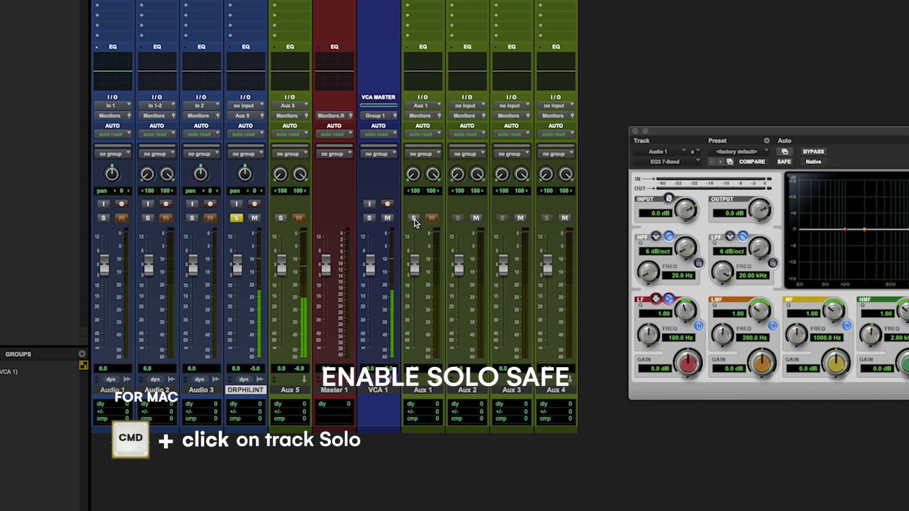
left_click(414, 219, "super")
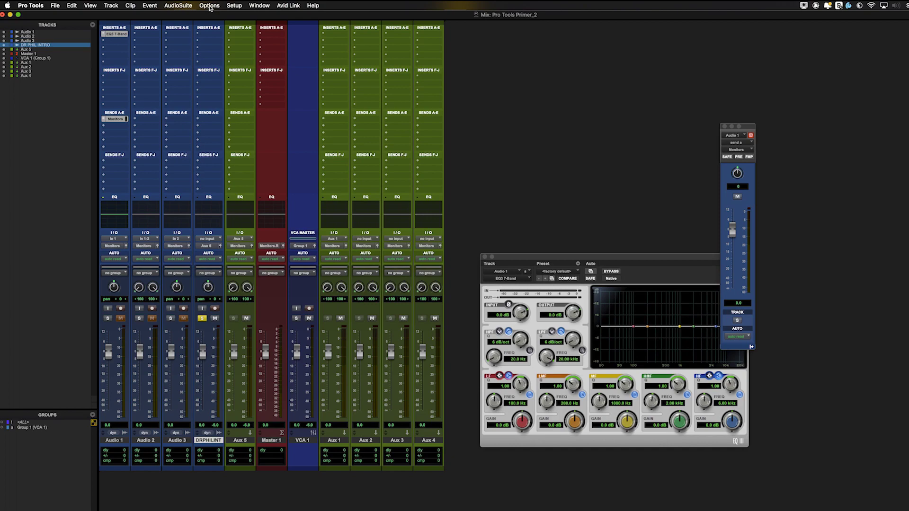
Step: Set the solo mode to X-OR (Cancels Previous Solo) and solo Audio 1, Audio 3 and VCA 1 one after another
left_click(210, 5)
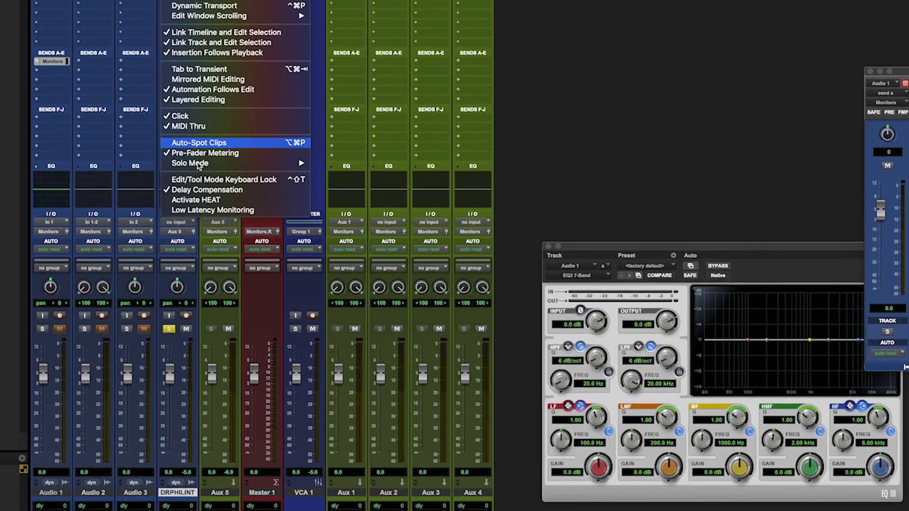
mouse_move(207, 177)
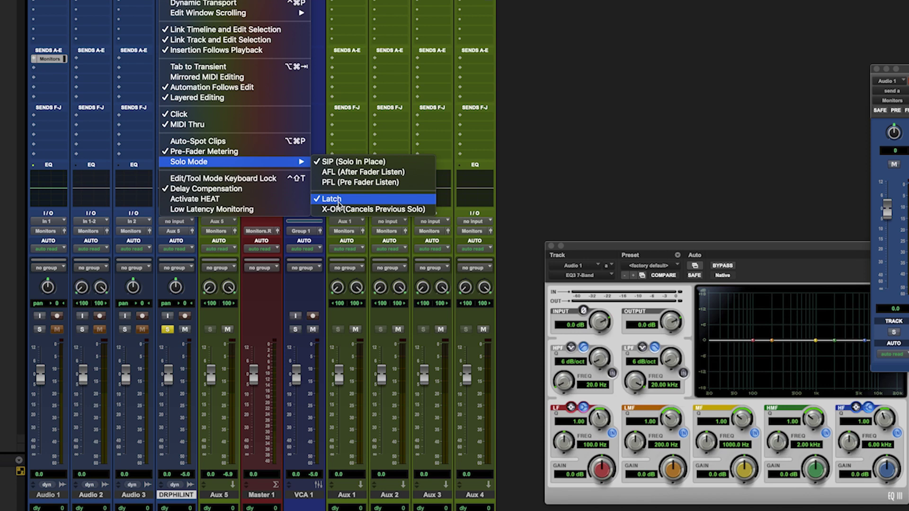
left_click(371, 210)
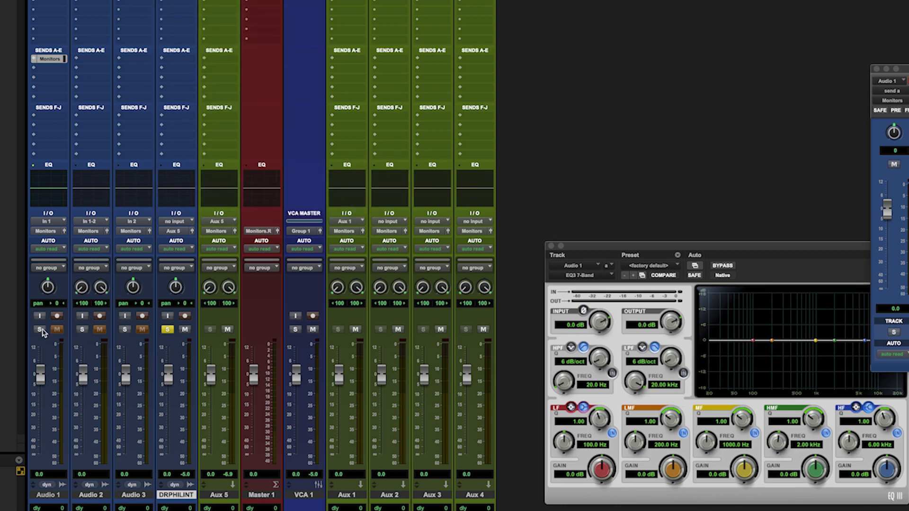
left_click(41, 330)
left_click(124, 330)
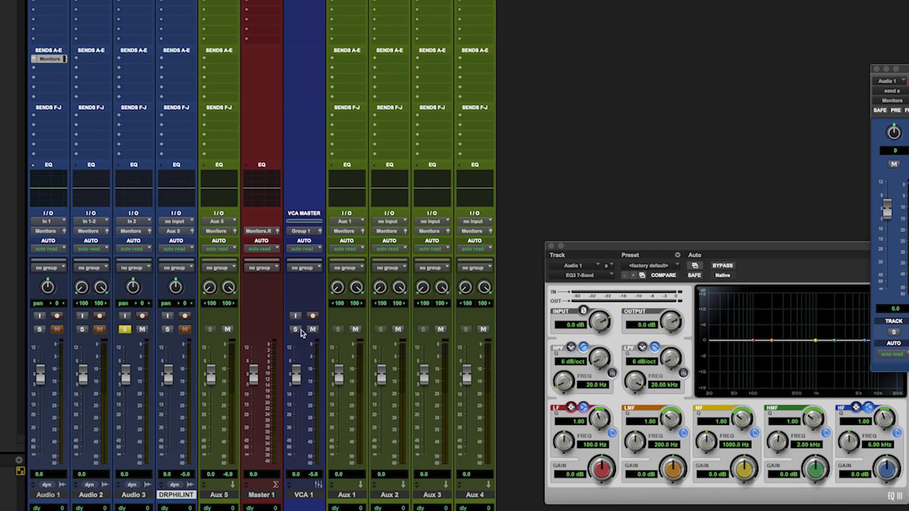
left_click(296, 331)
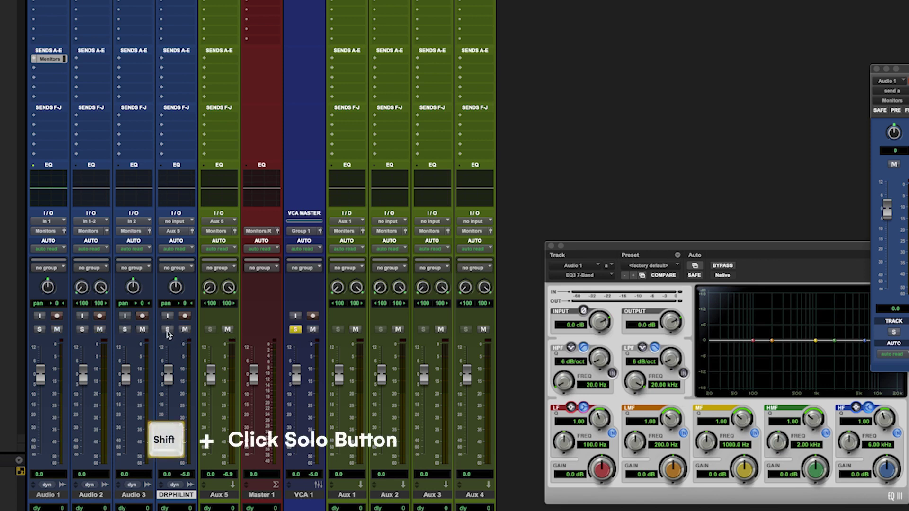
Step: Add the intro track, Audio 3 and Audio 2 to the current solo without cancelling it
left_click(168, 330, "shift")
left_click(125, 330, "shift")
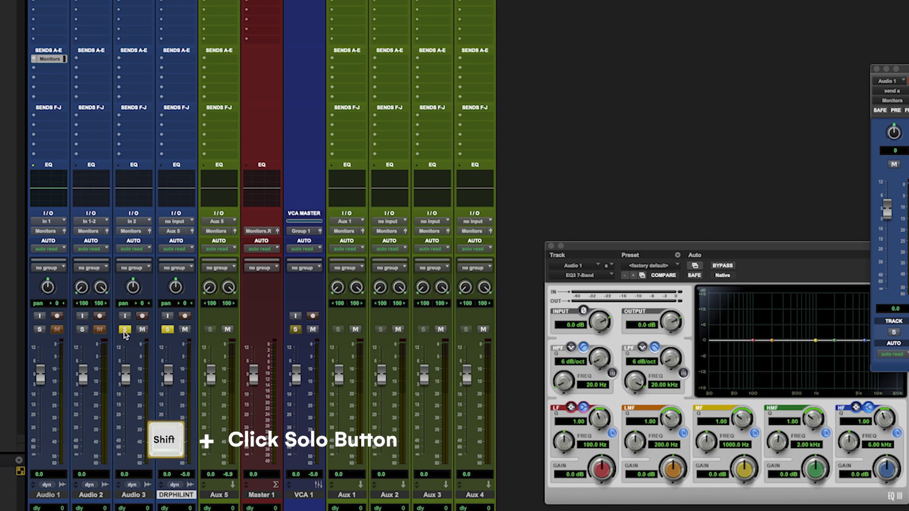
left_click(83, 330, "shift")
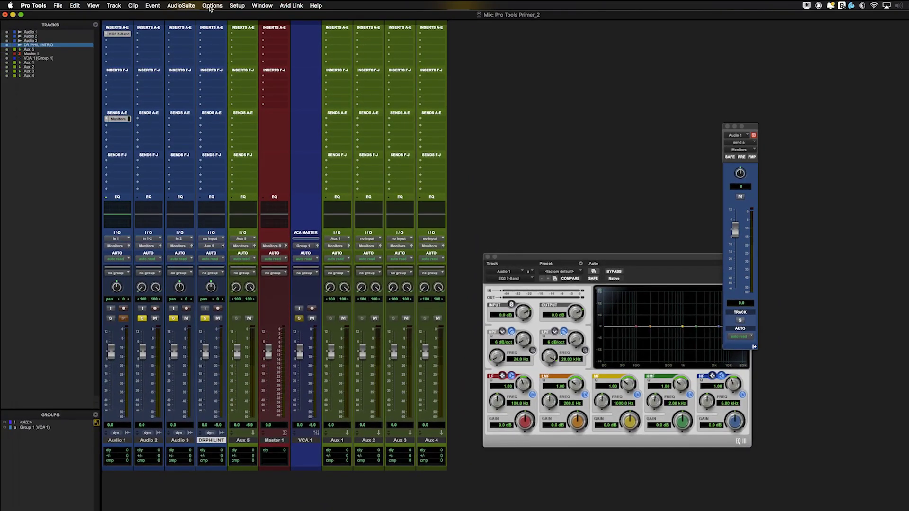
Step: Set the solo mode to Latch, unsolo the intro track and add Audio 1 to the soloed tracks
left_click(211, 6)
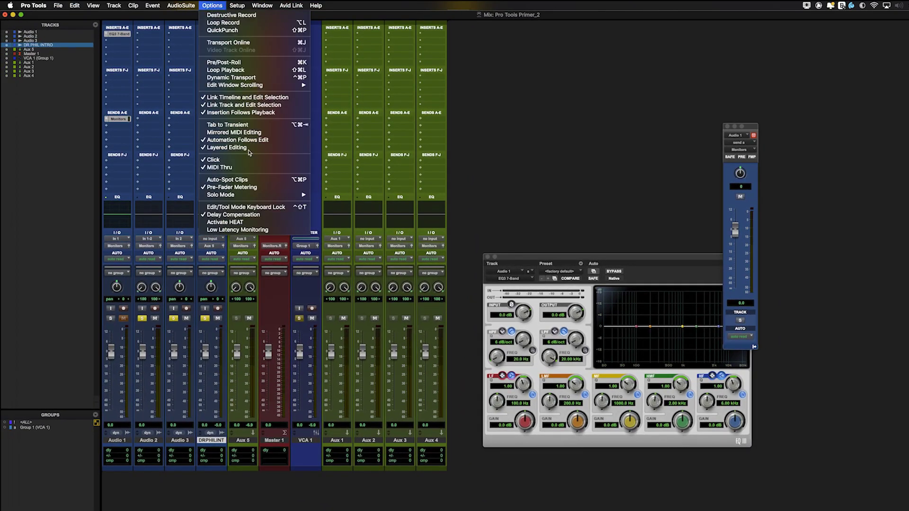
mouse_move(257, 195)
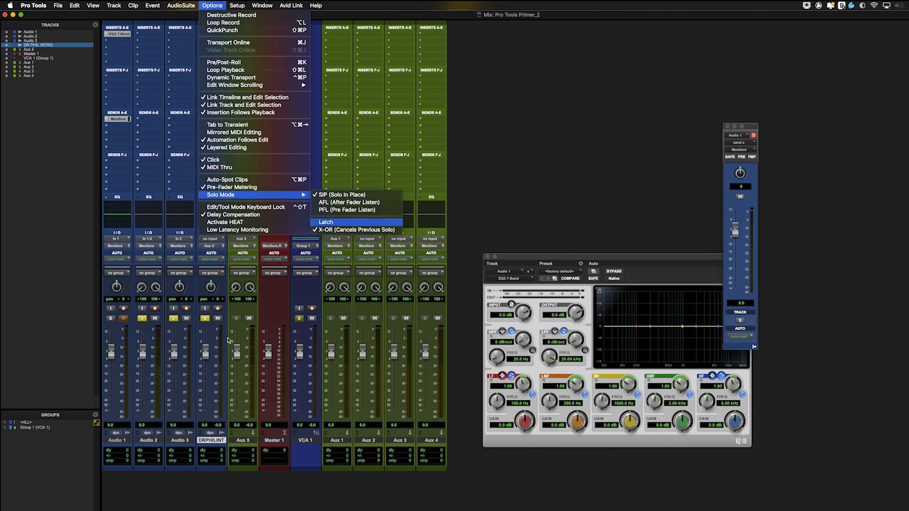
left_click(325, 222)
left_click(206, 320)
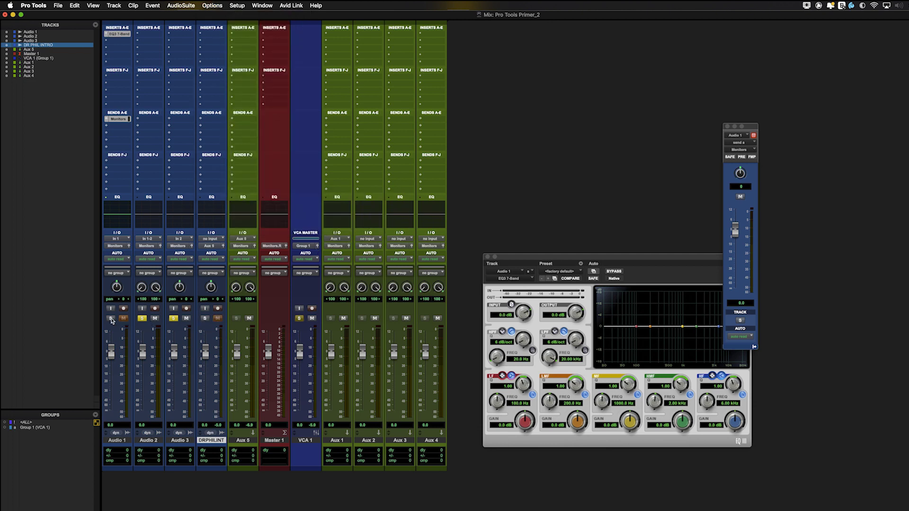
left_click(111, 319)
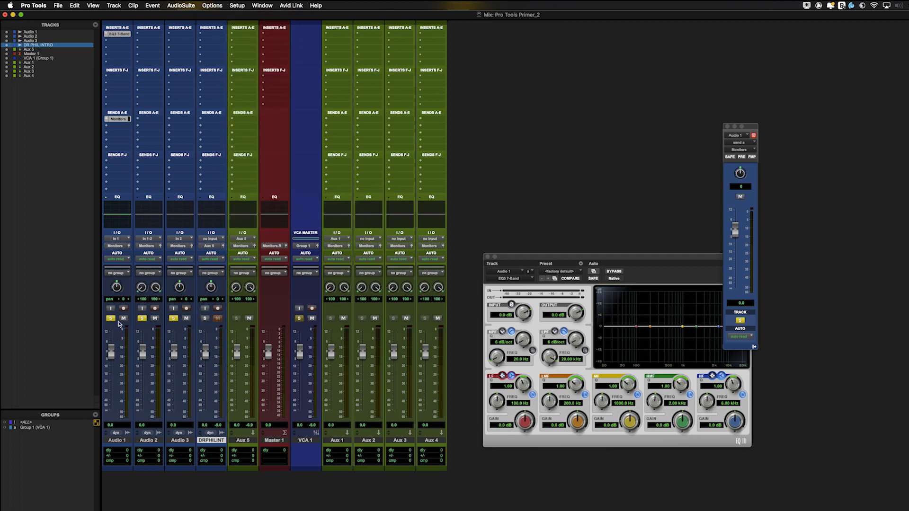
Step: Solo the intro track, clear the audio track solos at once, solo all four audio tracks again and clear them
left_click(204, 319)
left_click(174, 319, "alt")
left_click(175, 319)
left_click(141, 319)
left_click(110, 319)
left_click(205, 320)
key("shift+s")
left_click(143, 320, "alt")
Step: Set the solo mode to X-OR (Cancels Previous Solo)
left_click(209, 6)
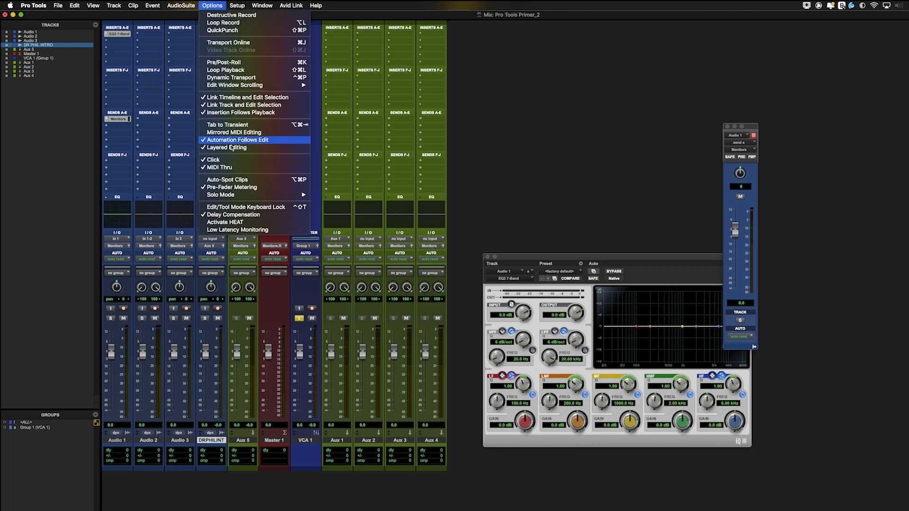
mouse_move(245, 196)
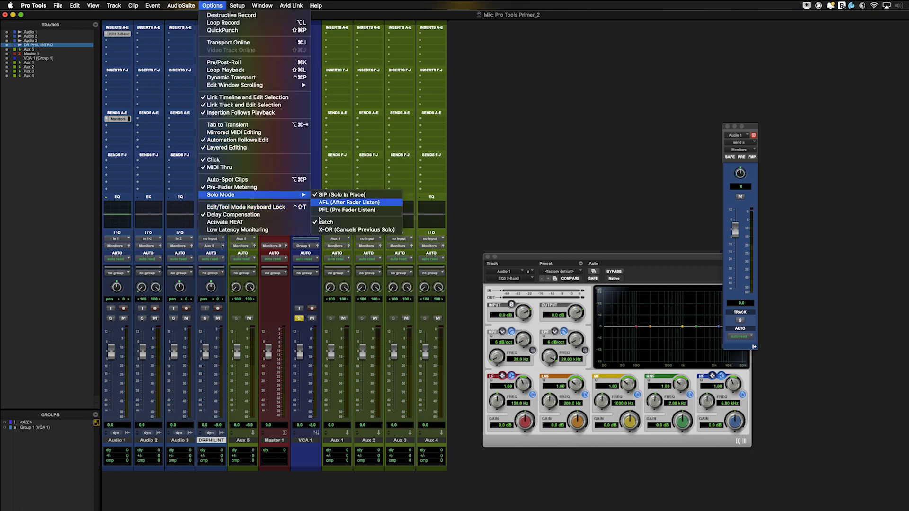
left_click(325, 230)
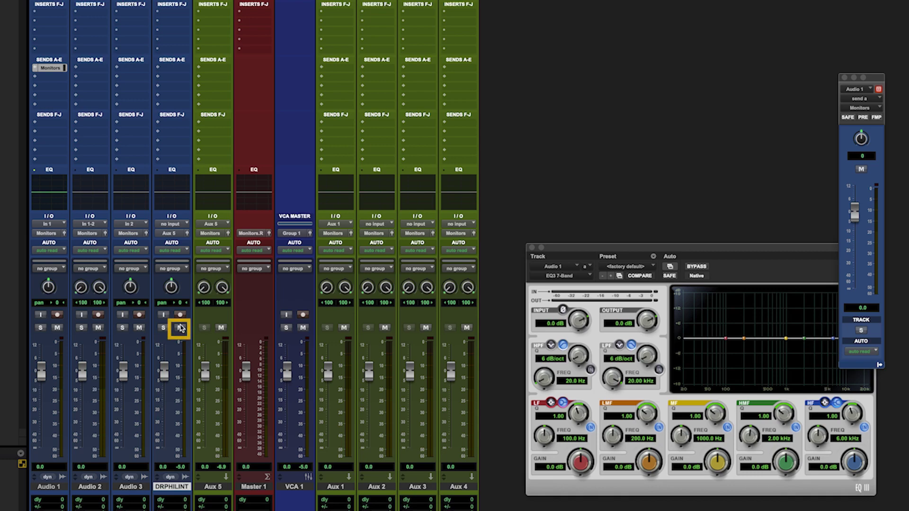
Step: Mute the intro track and Audio 3 in the mixer and return to the Edit window
left_click(139, 329)
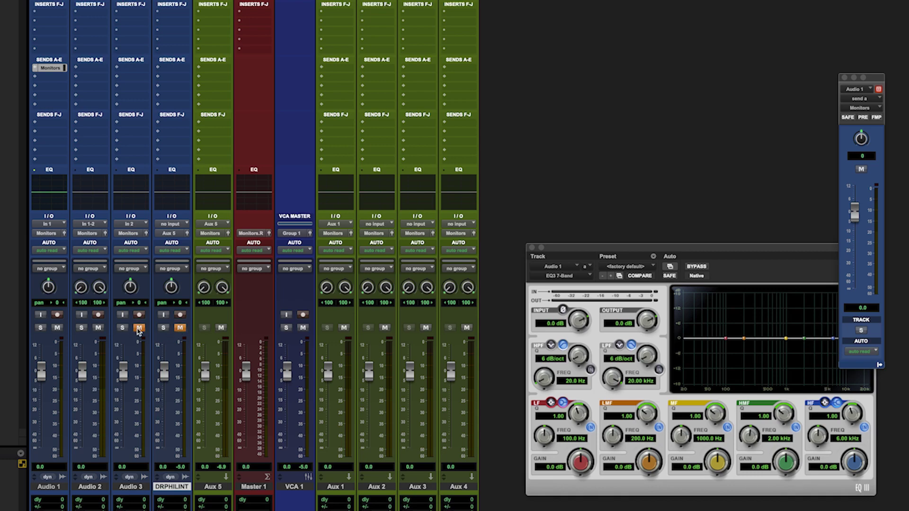
key("super+equal")
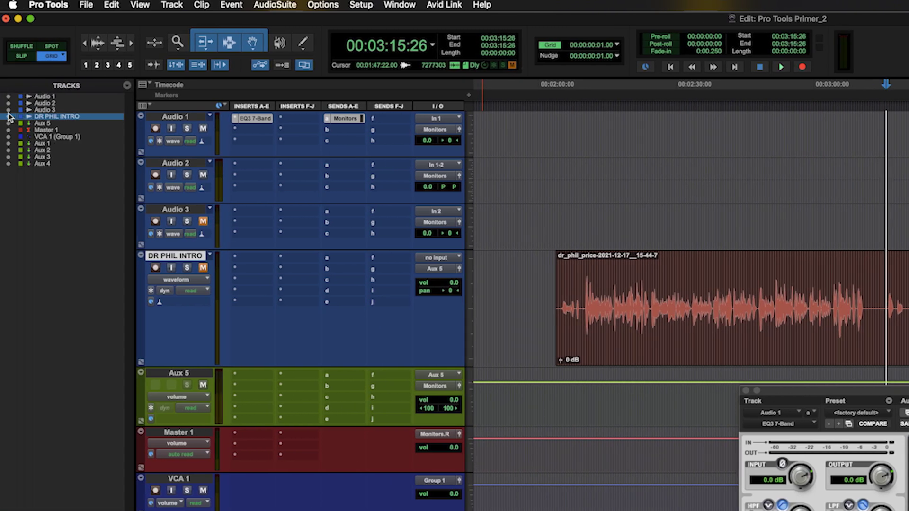
left_click_drag(9, 109, 9, 116)
Step: Unmute Audio 3 and the intro track, and mute and unmute Audio 2
left_click(203, 222)
left_click(202, 175)
left_click(202, 221)
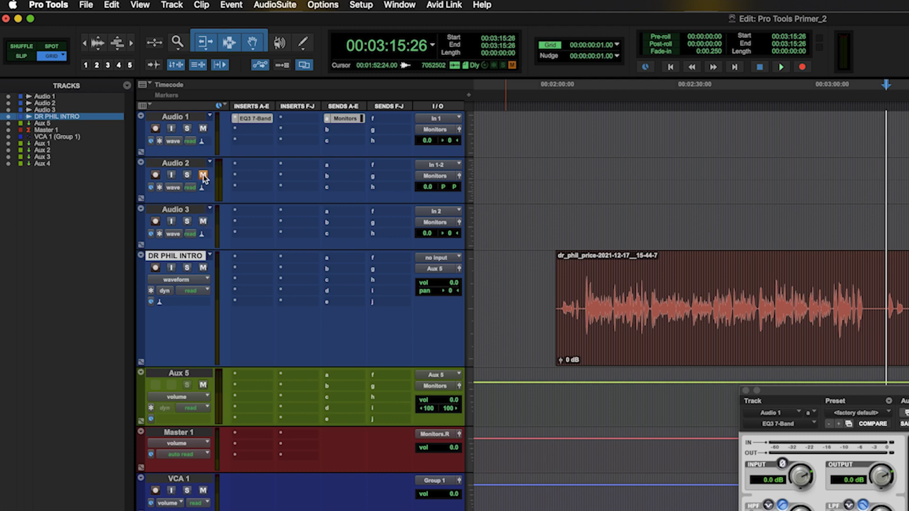
left_click(203, 175)
Step: Show Audio 3's mute automation and write a mute from 00:02:26:00 to 00:03:04:20
left_click(607, 222)
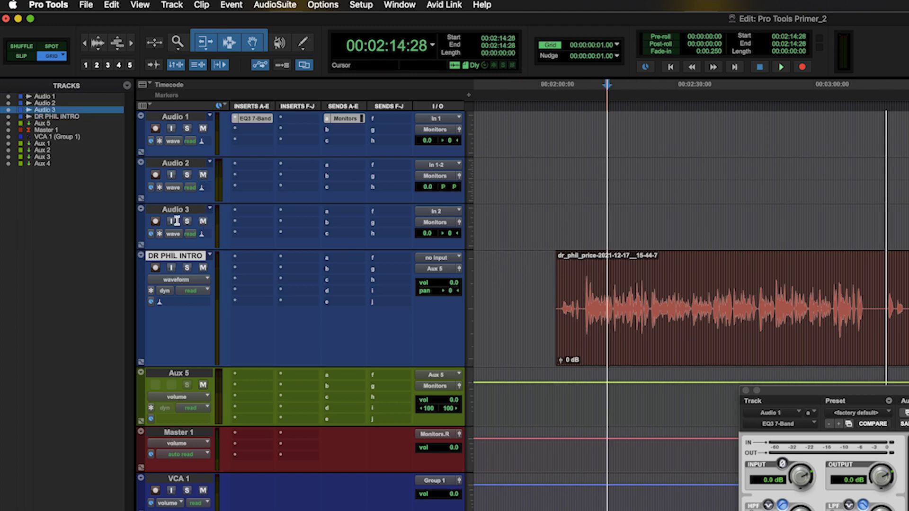
left_click(189, 235)
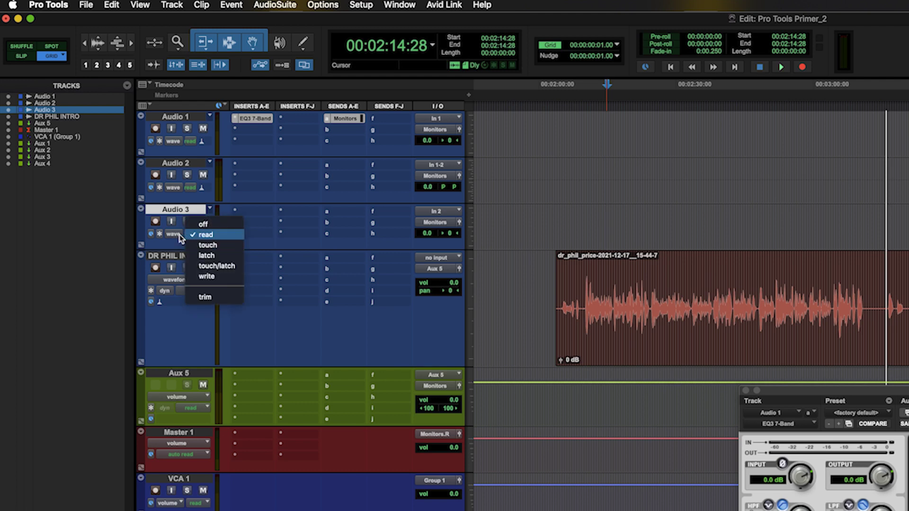
left_click(173, 234)
left_click(173, 234)
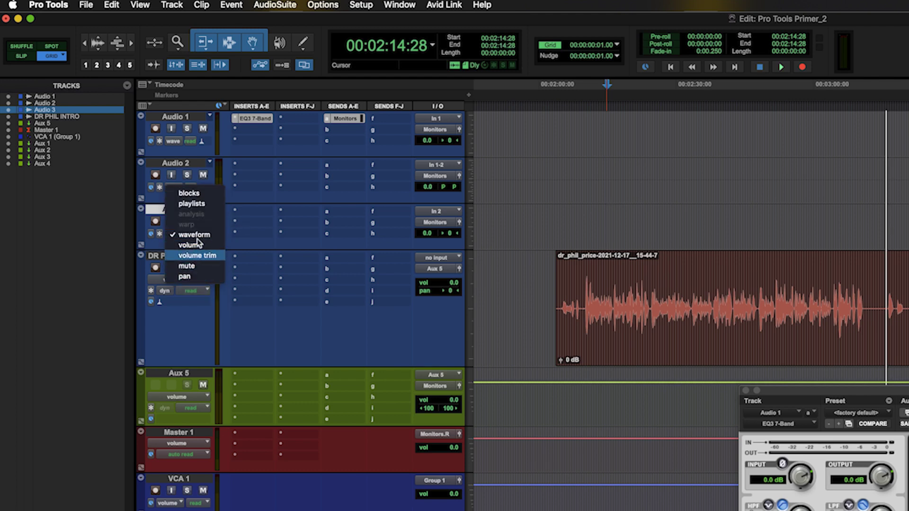
left_click(611, 222)
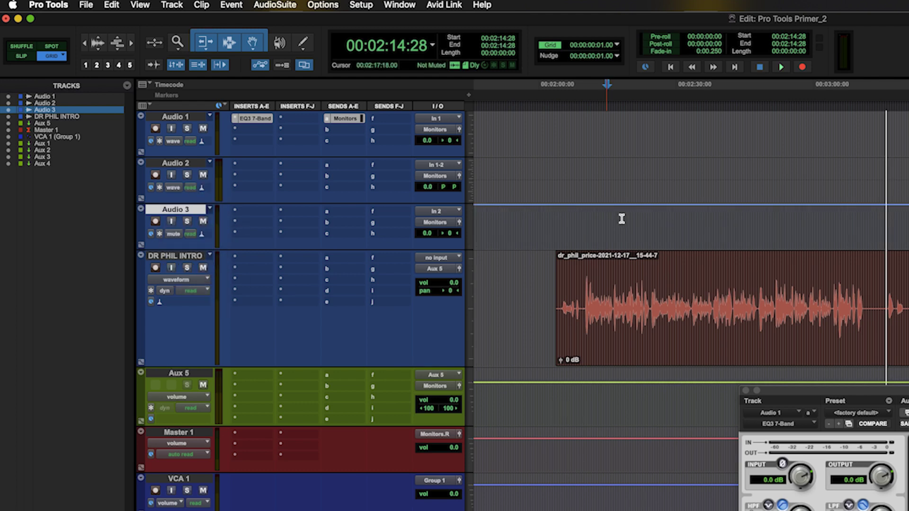
left_click(623, 215)
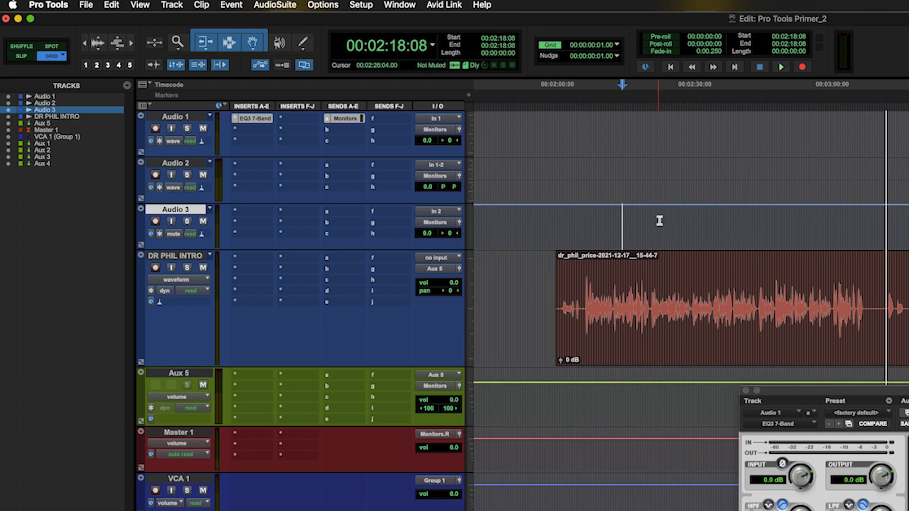
left_click_drag(658, 218, 836, 218)
Step: Play Audio 3 from just before its automated mute, reposition the playhead at about 00:02:18:24 and stop playback
left_click(620, 223)
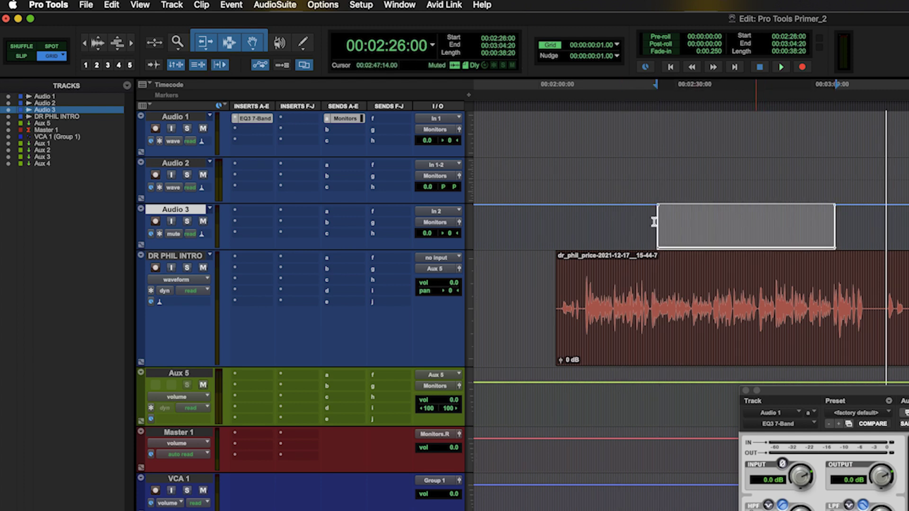
left_click(655, 221)
key("space")
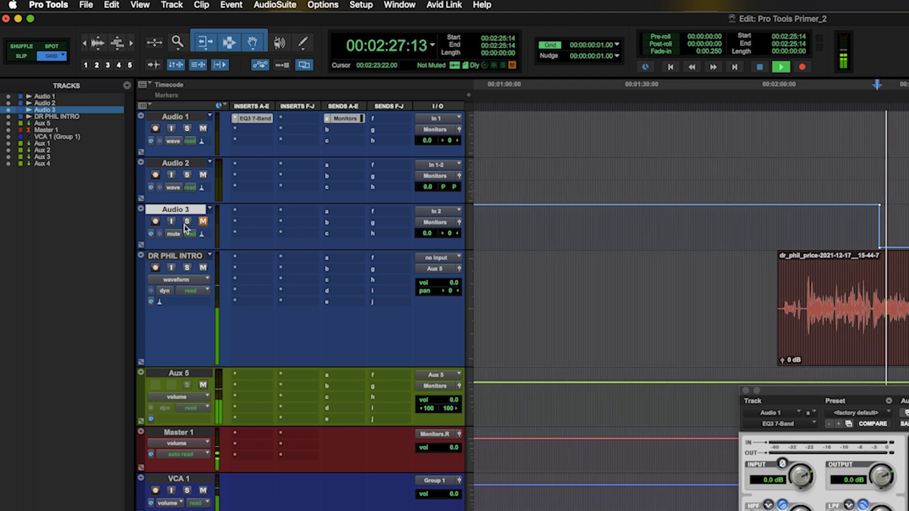
left_click(840, 223)
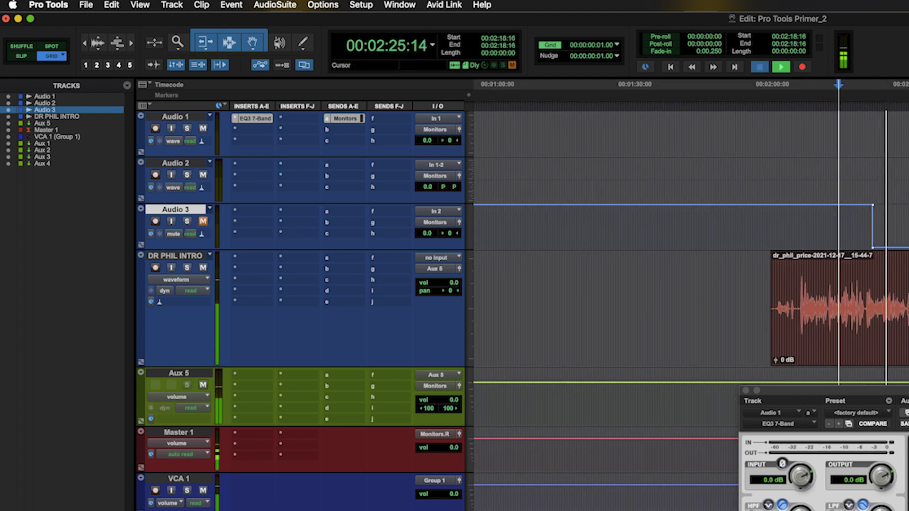
left_click(840, 228)
key("space")
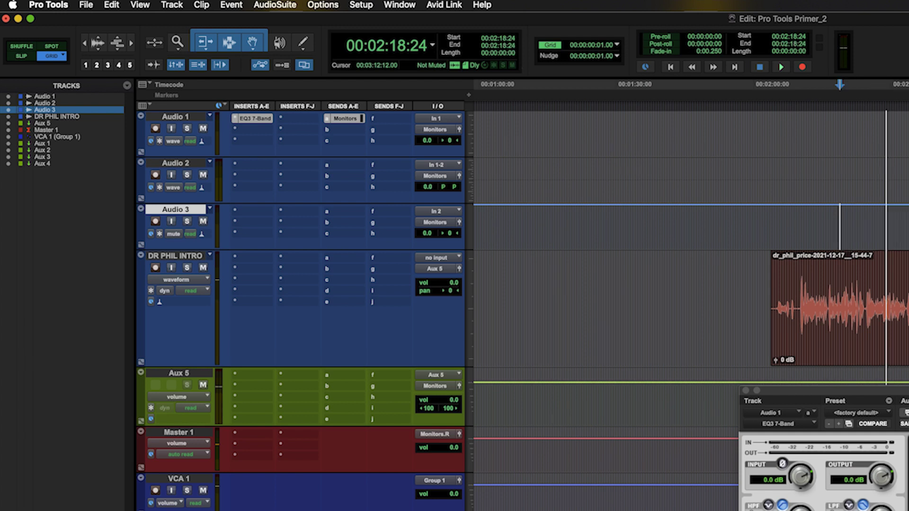